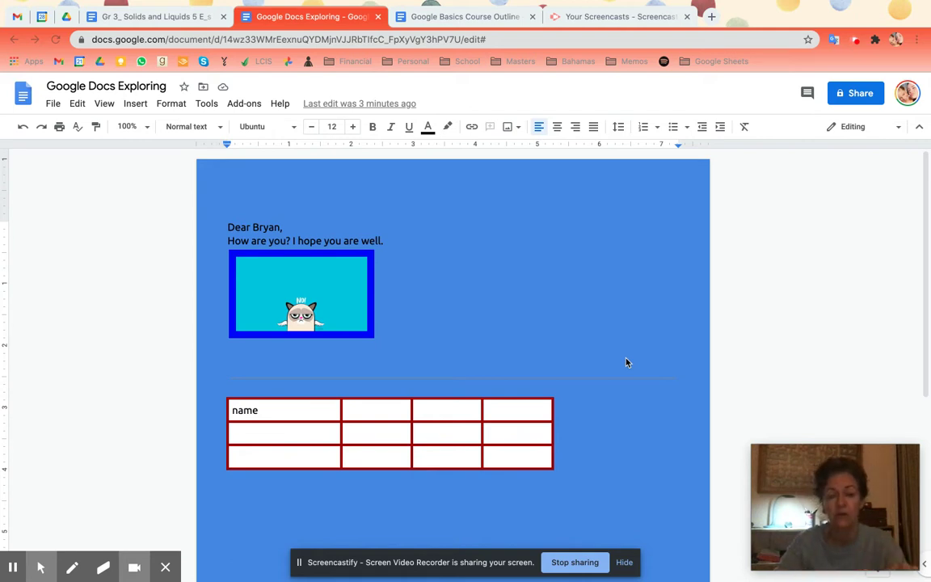
{"action": "right_click", "coordinate": [502, 415]}
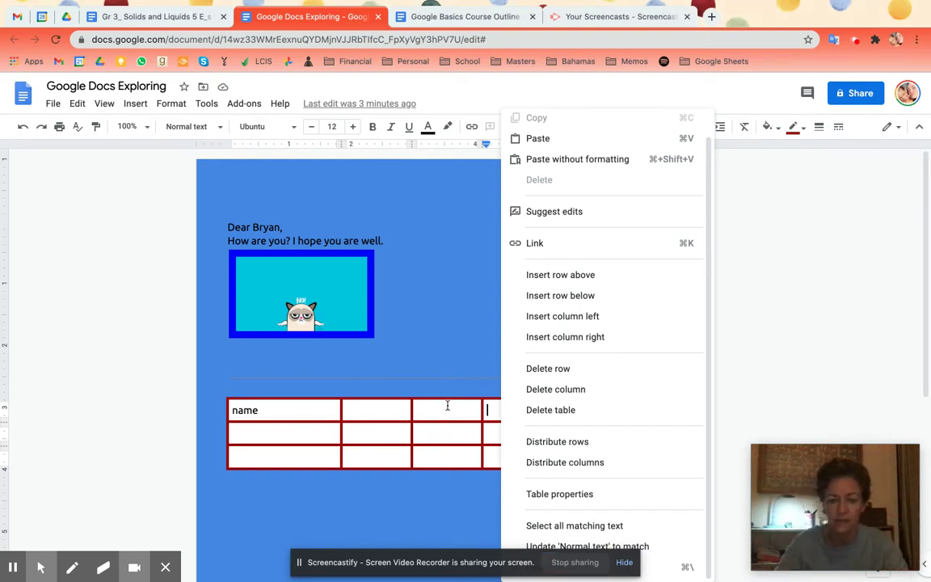
{"action": "left_click", "coordinate": [267, 415]}
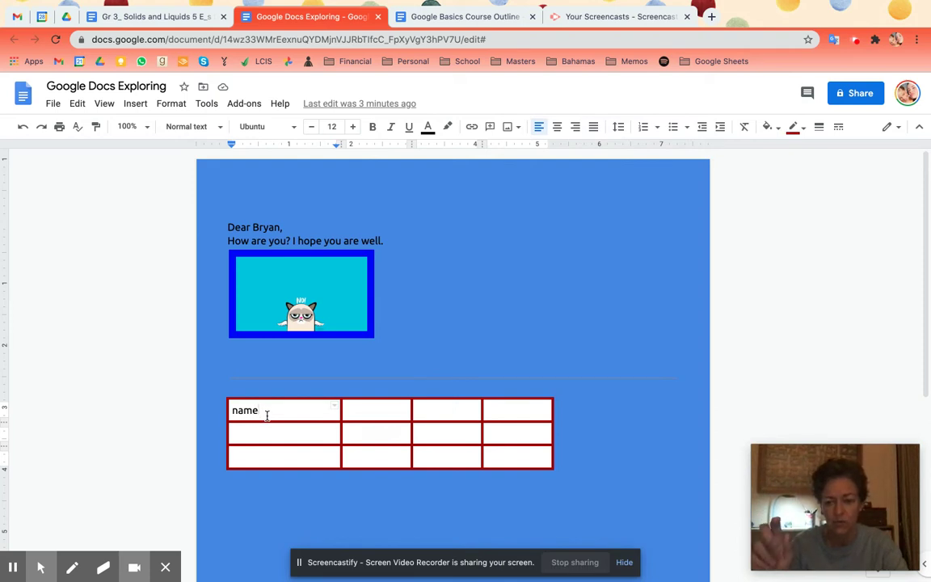
{"action": "left_click", "coordinate": [239, 489]}
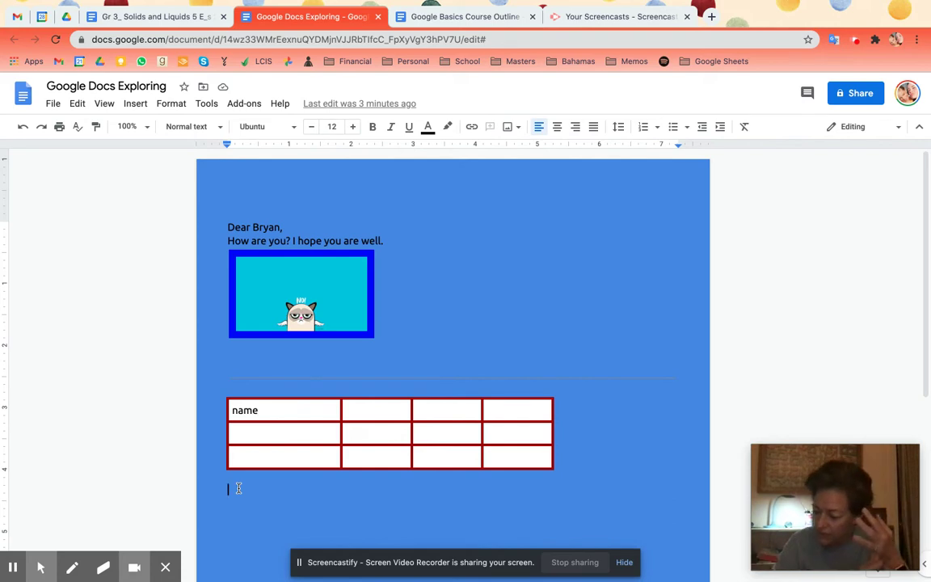
Step: Insert a page header reading "The International Committee on Dog Toys" and return to the document body
{"action": "left_click", "coordinate": [132, 108]}
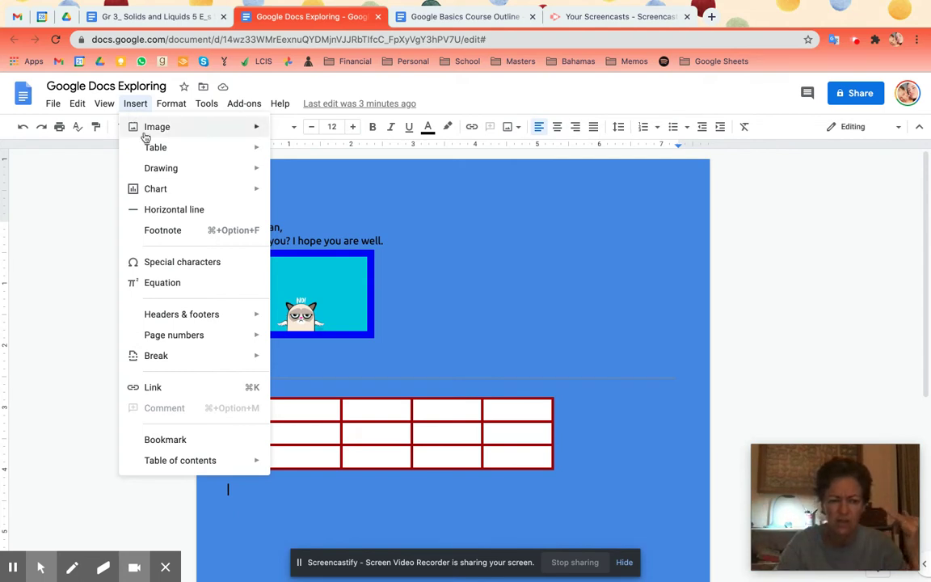
{"action": "mouse_move", "coordinate": [156, 188]}
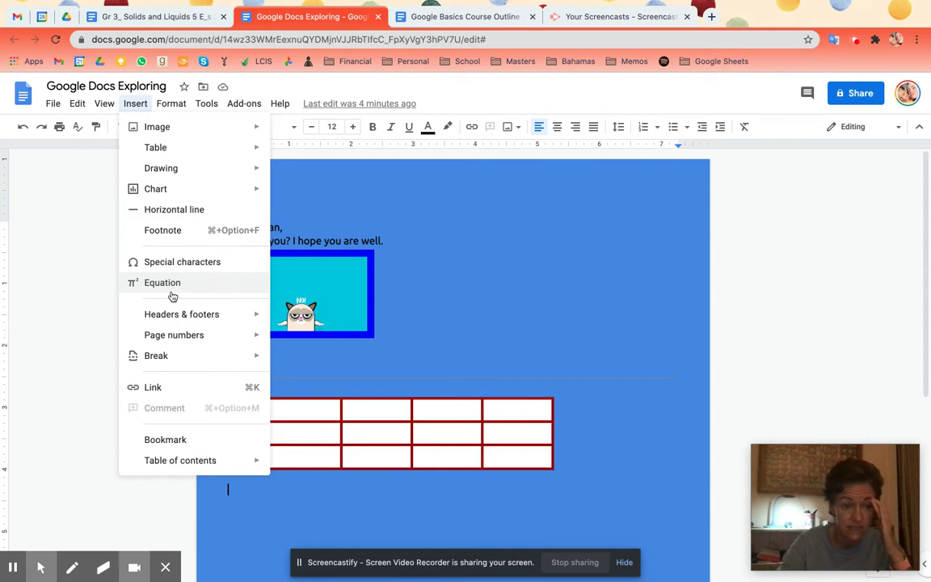
{"action": "mouse_move", "coordinate": [175, 316]}
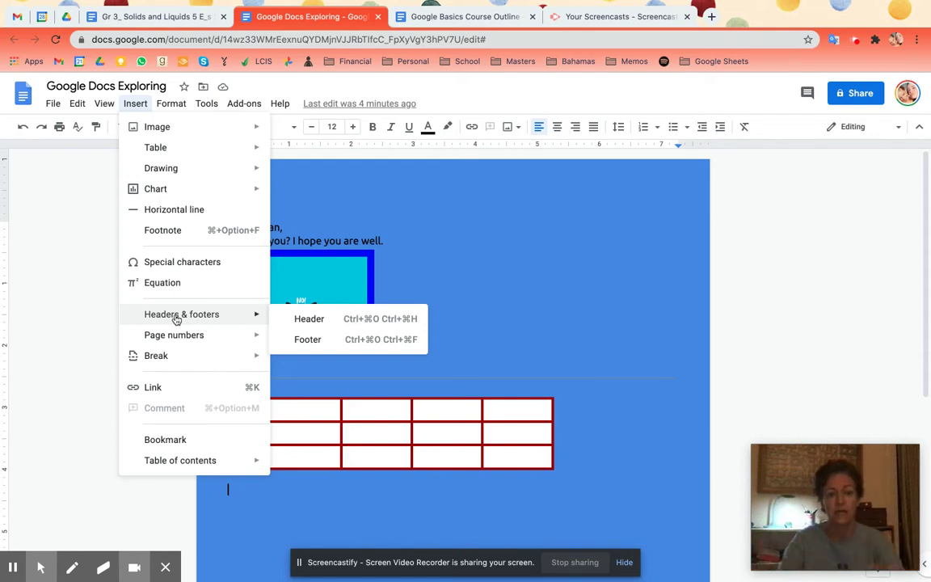
{"action": "left_click", "coordinate": [306, 319]}
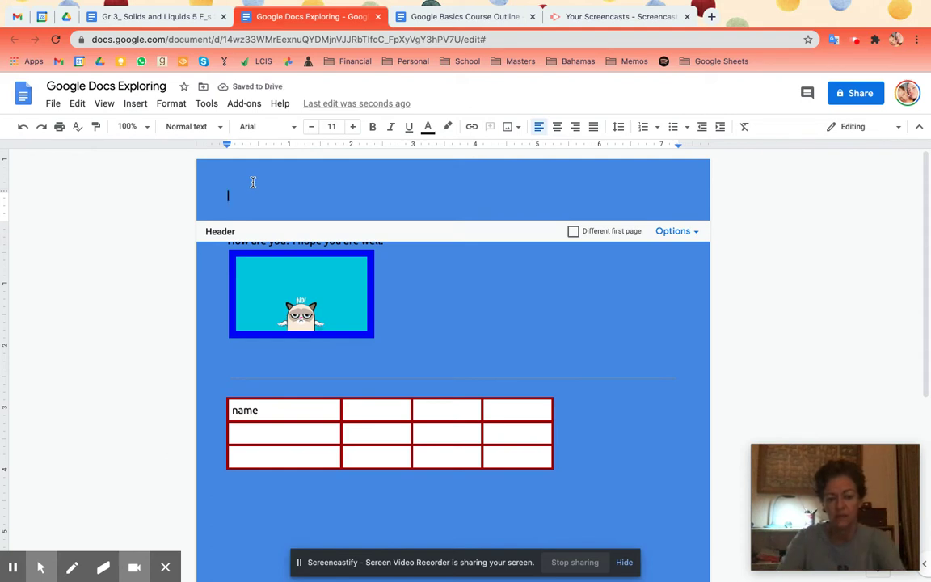
{"action": "type", "text": "The Intern"}
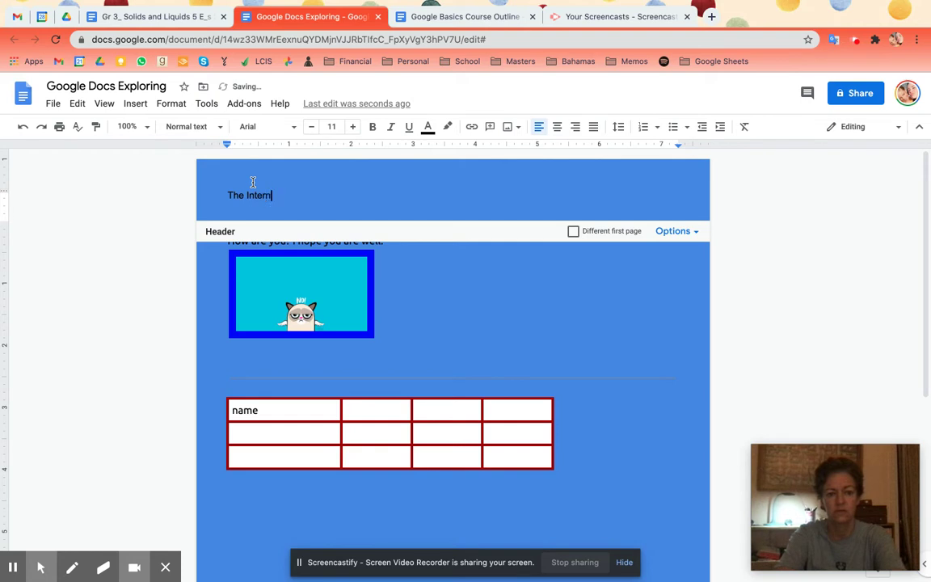
{"action": "type", "text": "ational Committee on Dog Toys"}
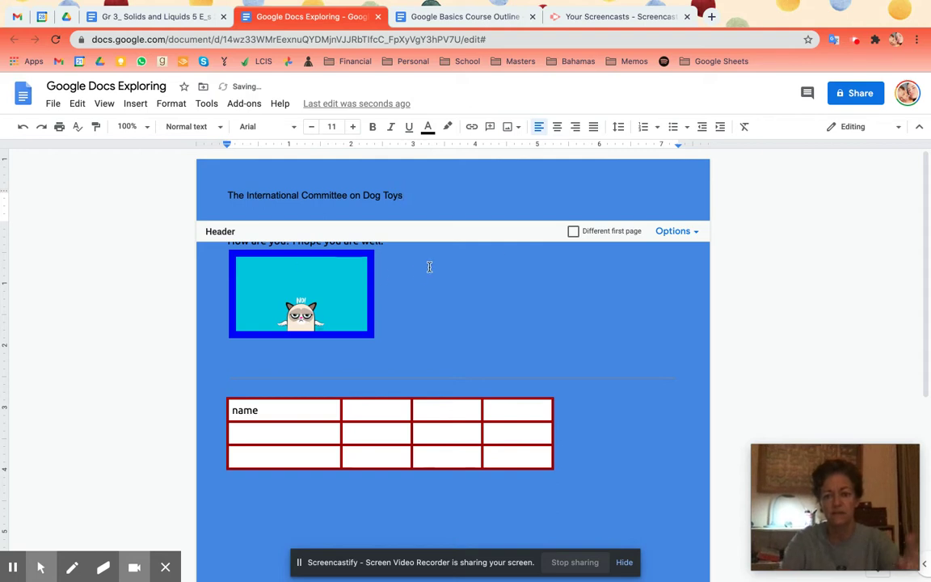
{"action": "left_click", "coordinate": [695, 233]}
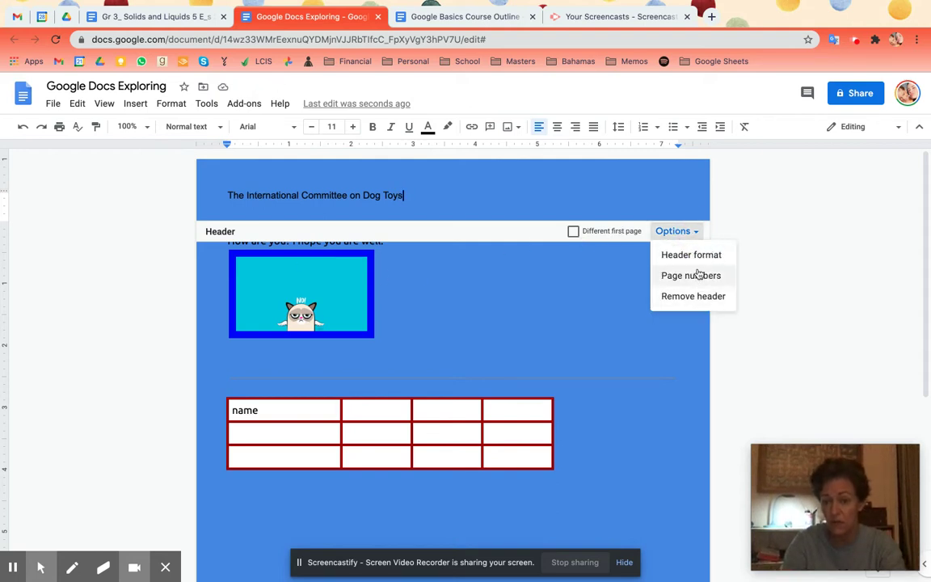
{"action": "left_click", "coordinate": [609, 310]}
Step: Insert a page break below the table to start a second page
{"action": "scroll", "coordinate": [609, 310], "scroll_direction": "down", "scroll_amount": 3}
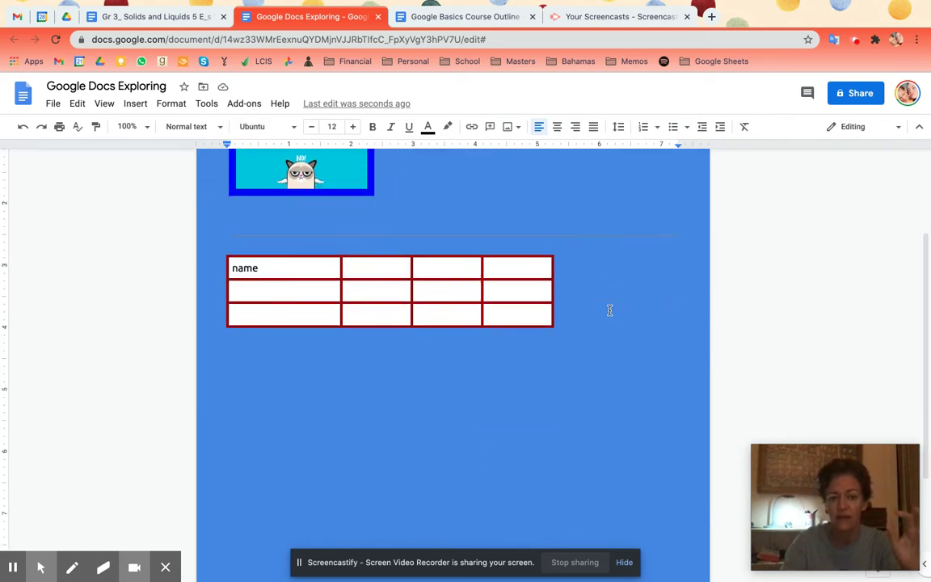
{"action": "scroll", "coordinate": [424, 351], "scroll_direction": "down", "scroll_amount": 3}
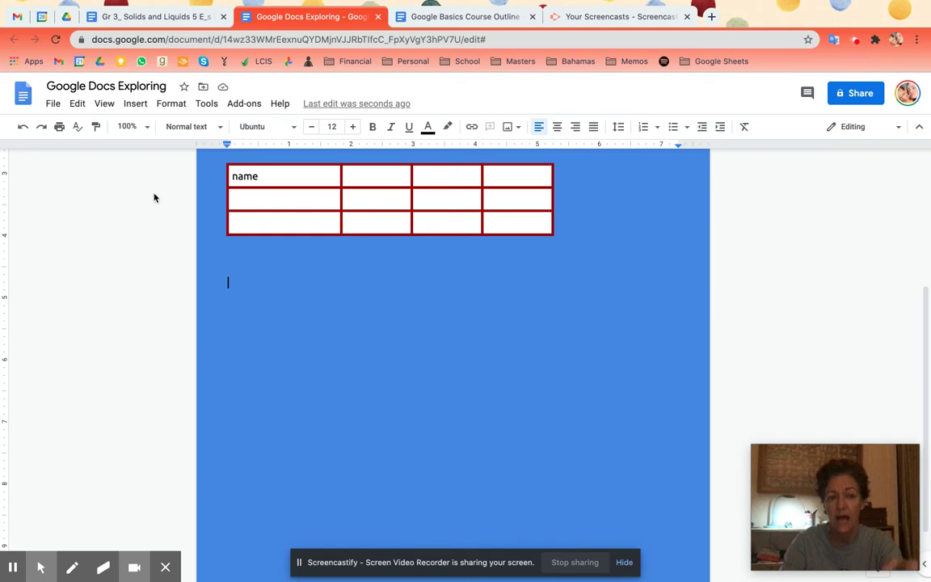
{"action": "left_click", "coordinate": [134, 105]}
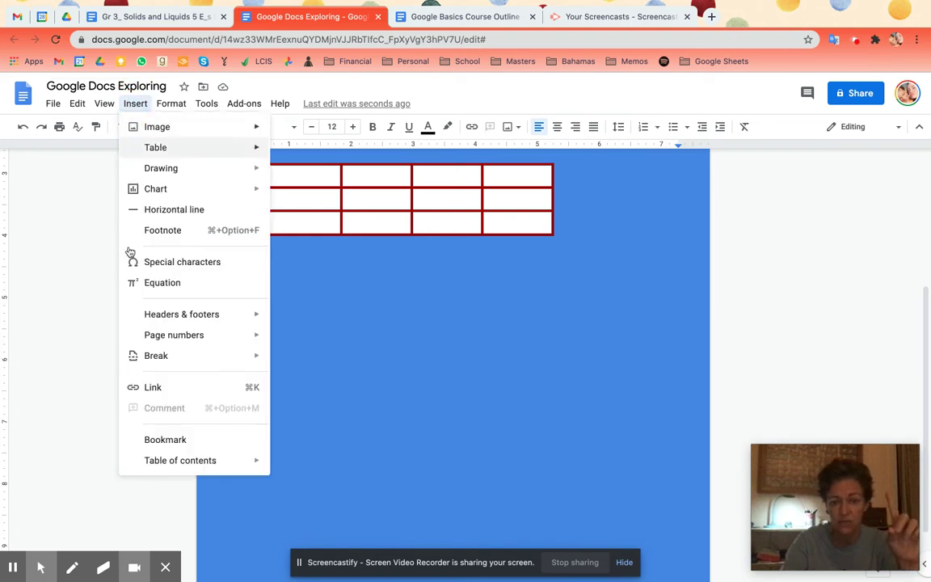
{"action": "mouse_move", "coordinate": [156, 357]}
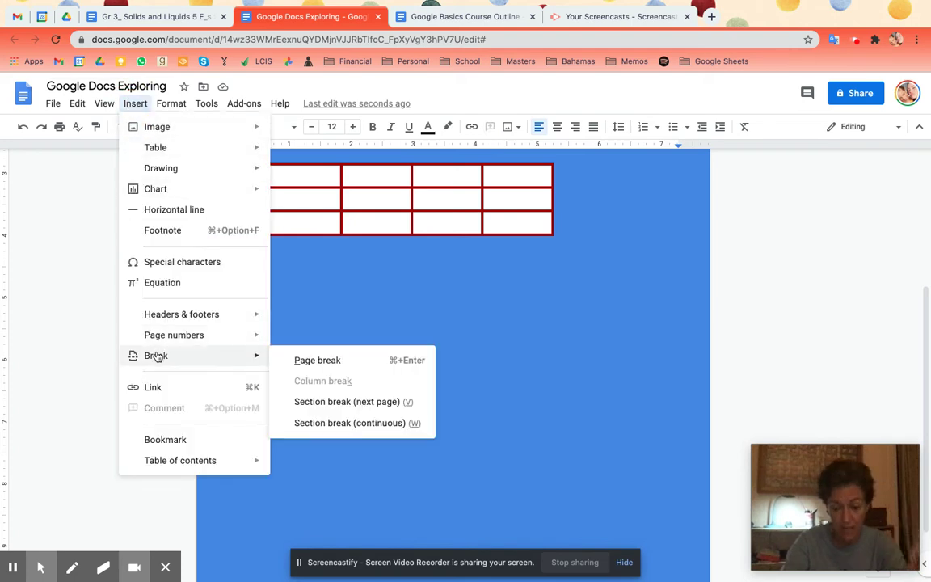
{"action": "left_click", "coordinate": [307, 368]}
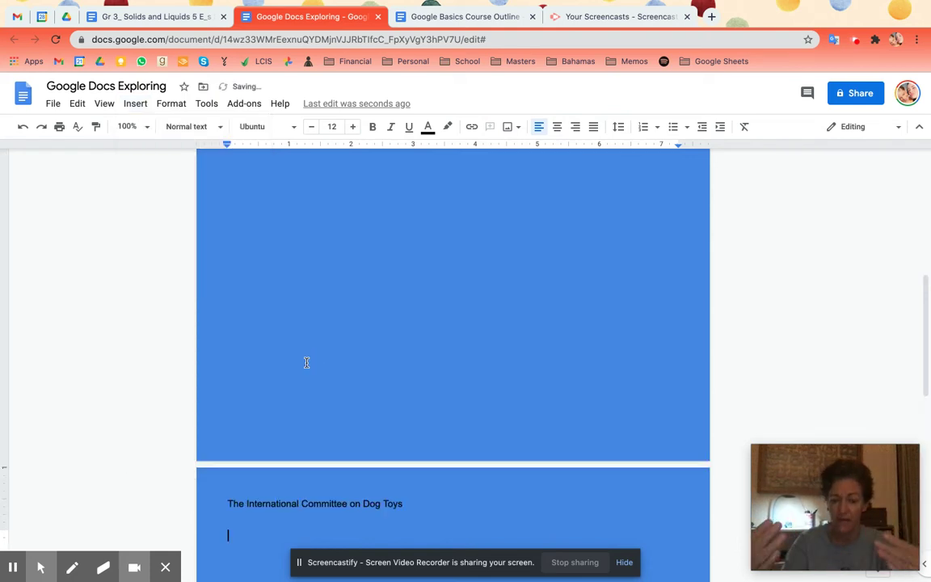
Step: Compare the first and second pages to check where the header text appears
{"action": "scroll", "coordinate": [306, 362], "scroll_direction": "down", "scroll_amount": 2}
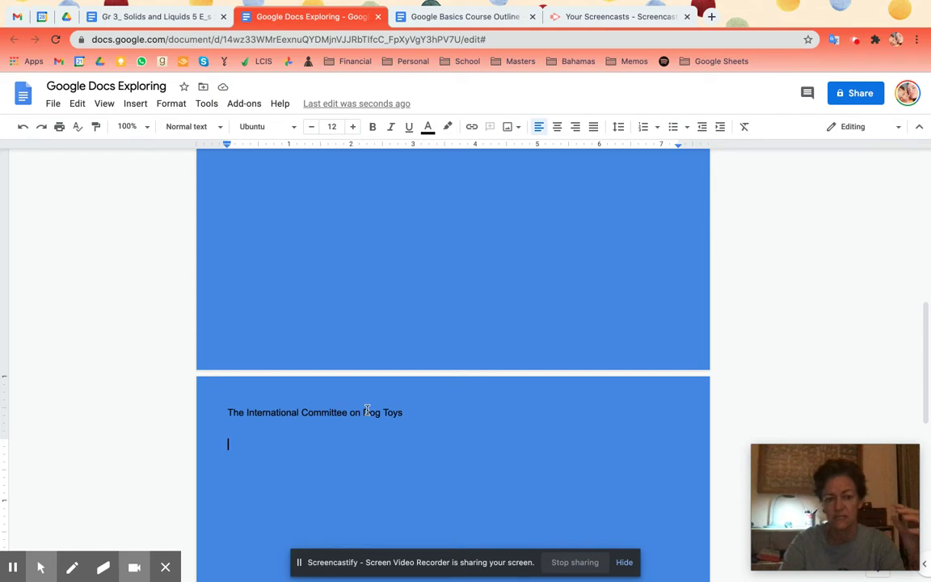
{"action": "scroll", "coordinate": [368, 410], "scroll_direction": "up", "scroll_amount": 4}
{"action": "scroll", "coordinate": [367, 410], "scroll_direction": "down", "scroll_amount": 15}
{"action": "scroll", "coordinate": [367, 410], "scroll_direction": "up", "scroll_amount": 5}
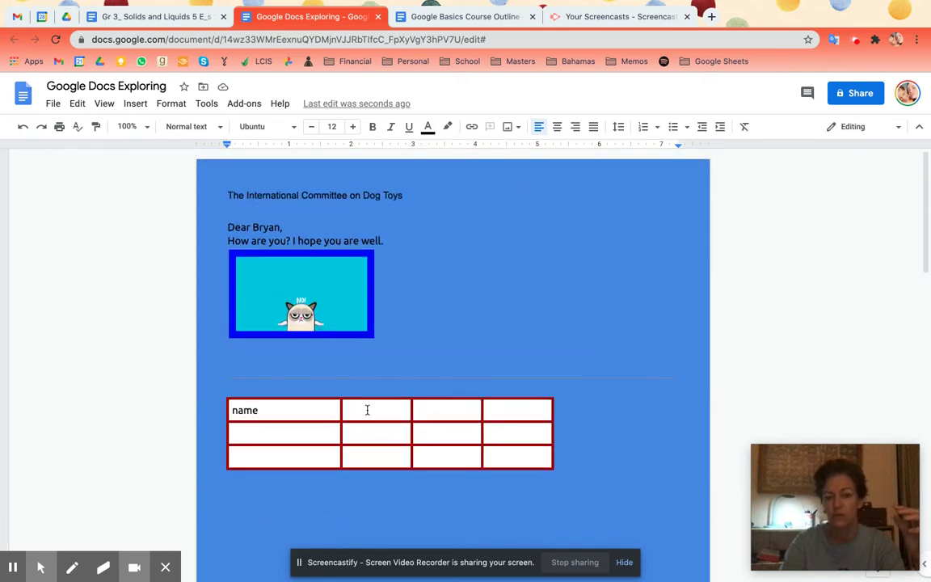
{"action": "scroll", "coordinate": [367, 410], "scroll_direction": "down", "scroll_amount": 5}
{"action": "scroll", "coordinate": [367, 410], "scroll_direction": "down", "scroll_amount": 2}
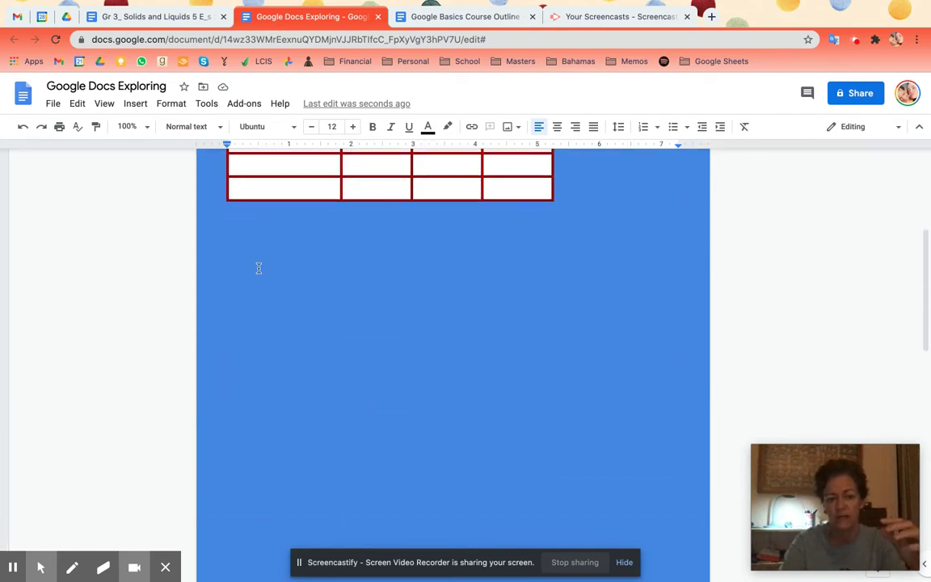
{"action": "scroll", "coordinate": [342, 495], "scroll_direction": "up", "scroll_amount": 15}
{"action": "scroll", "coordinate": [328, 429], "scroll_direction": "down", "scroll_amount": 8}
{"action": "scroll", "coordinate": [329, 380], "scroll_direction": "up", "scroll_amount": 3}
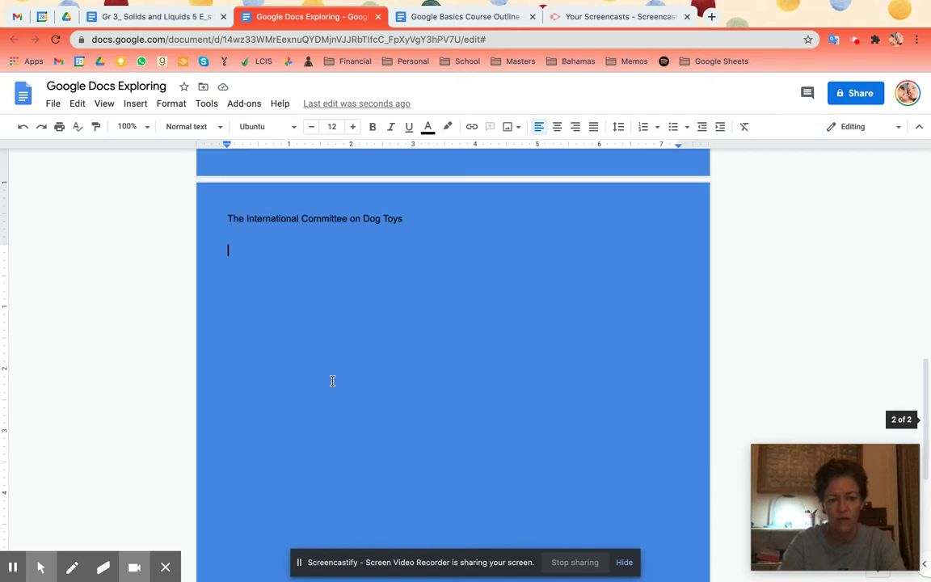
{"action": "scroll", "coordinate": [333, 381], "scroll_direction": "up", "scroll_amount": 3}
{"action": "scroll", "coordinate": [301, 318], "scroll_direction": "up", "scroll_amount": 6}
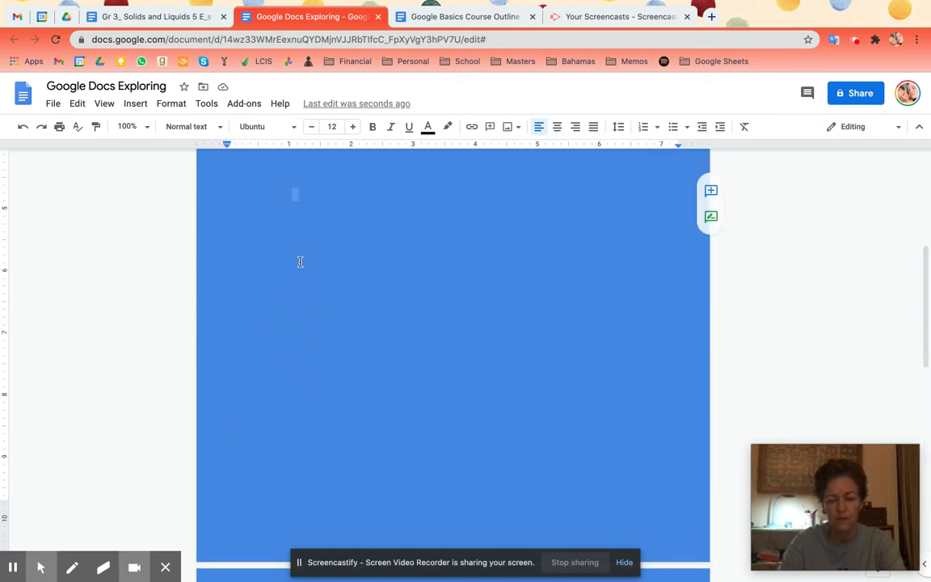
{"action": "left_click", "coordinate": [139, 105]}
{"action": "mouse_move", "coordinate": [208, 318]}
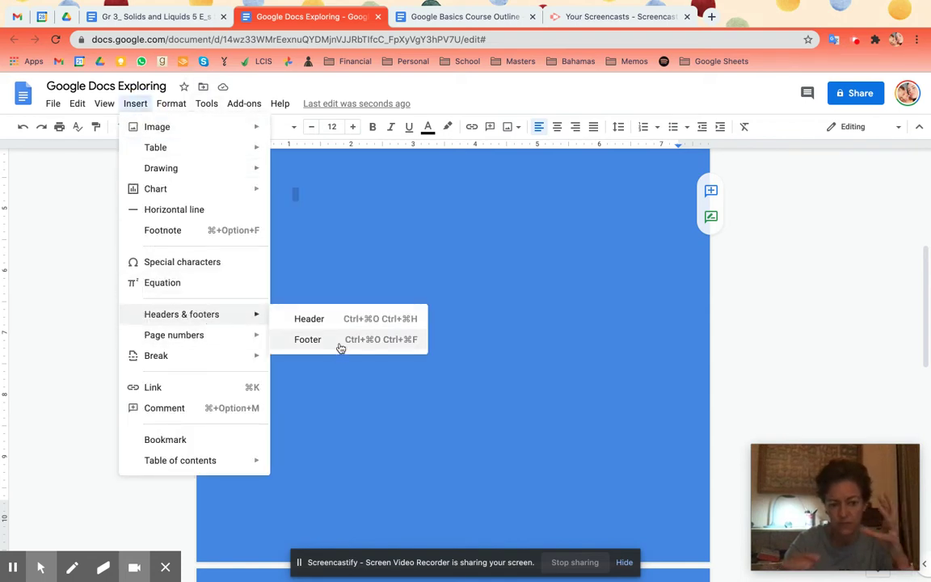
{"action": "mouse_move", "coordinate": [253, 340]}
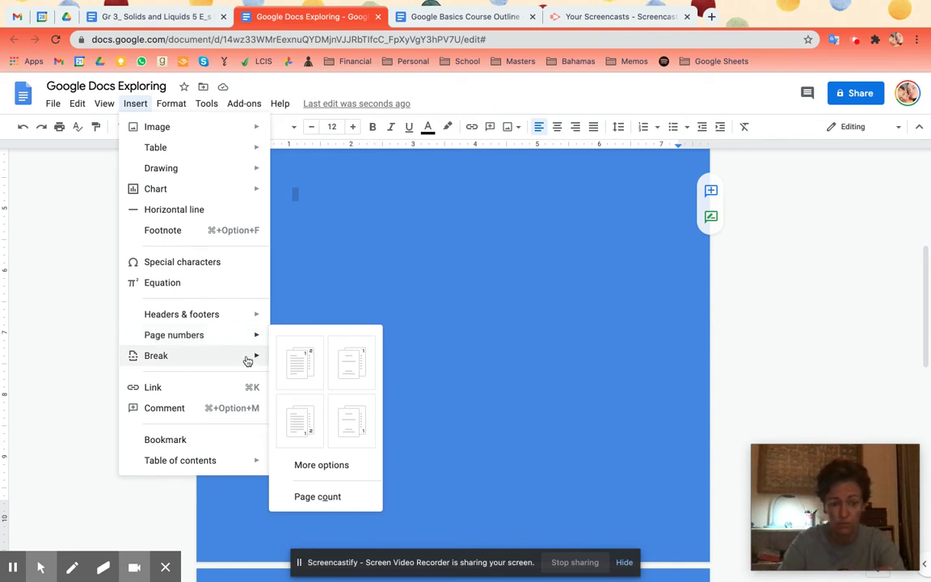
{"action": "mouse_move", "coordinate": [246, 363]}
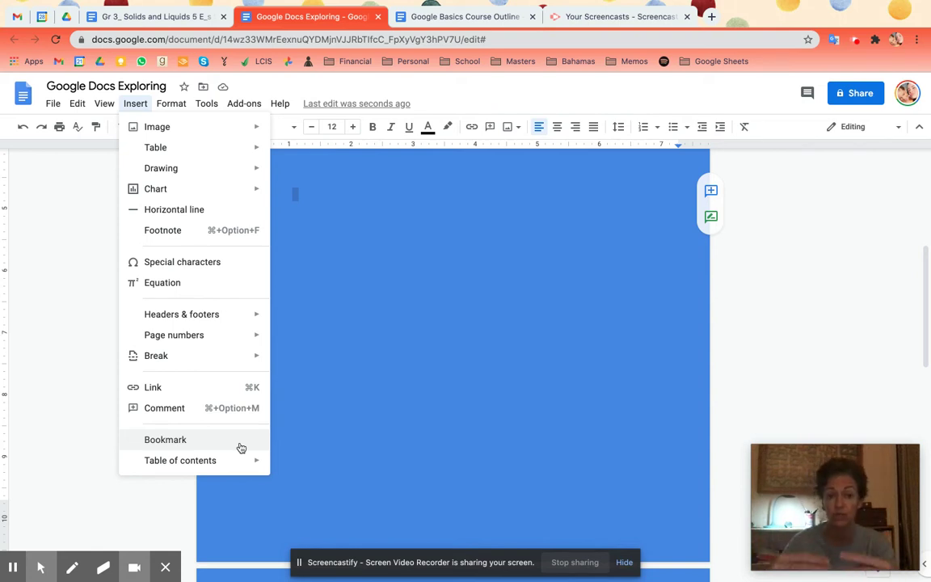
Step: Switch to the Solids and Liquids lesson plans document and follow its table of contents link to Lab Lesson 4.1: Liquid Level
{"action": "left_click", "coordinate": [172, 15]}
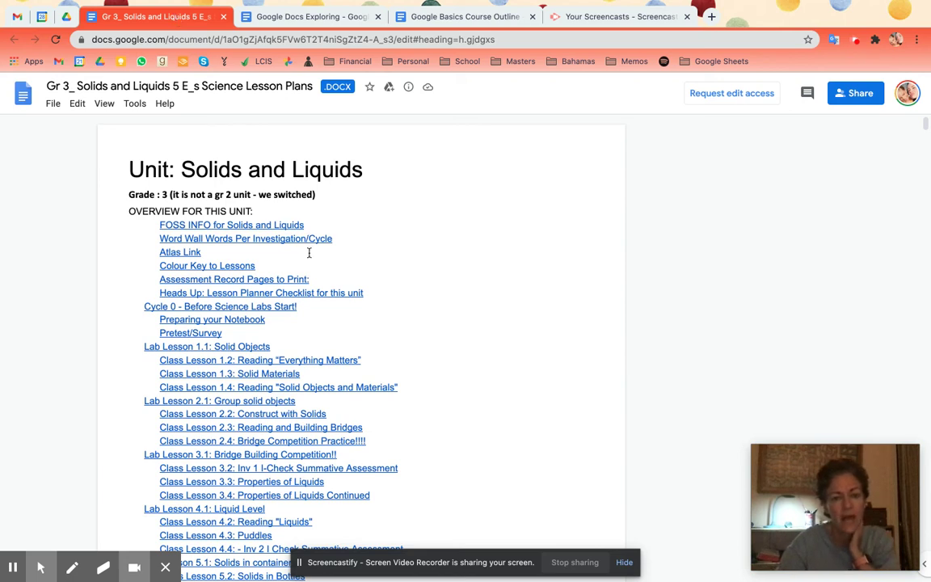
{"action": "scroll", "coordinate": [263, 270], "scroll_direction": "down", "scroll_amount": 2}
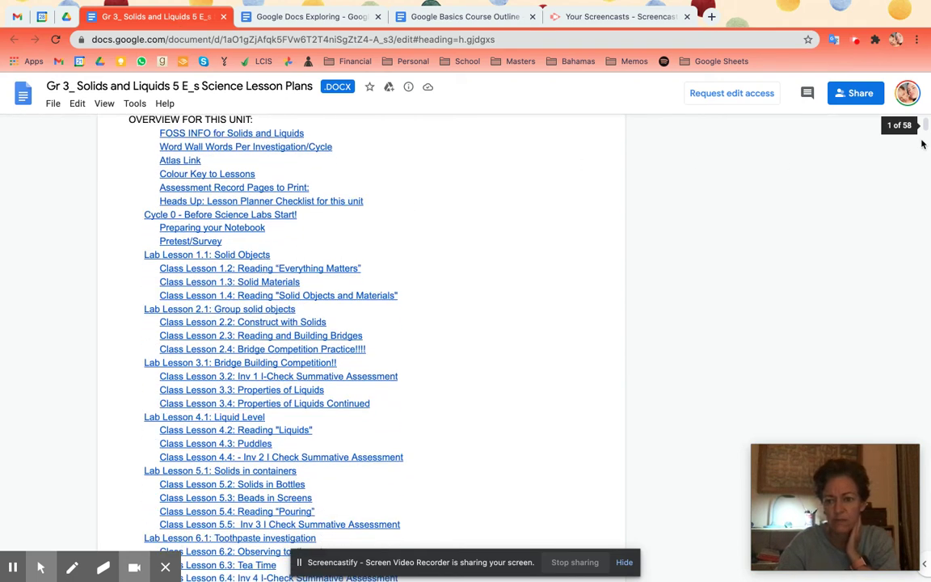
{"action": "mouse_move", "coordinate": [928, 130]}
{"action": "left_mouse_down"}
{"action": "mouse_move", "coordinate": [928, 206]}
{"action": "mouse_move", "coordinate": [928, 125]}
{"action": "left_mouse_up"}
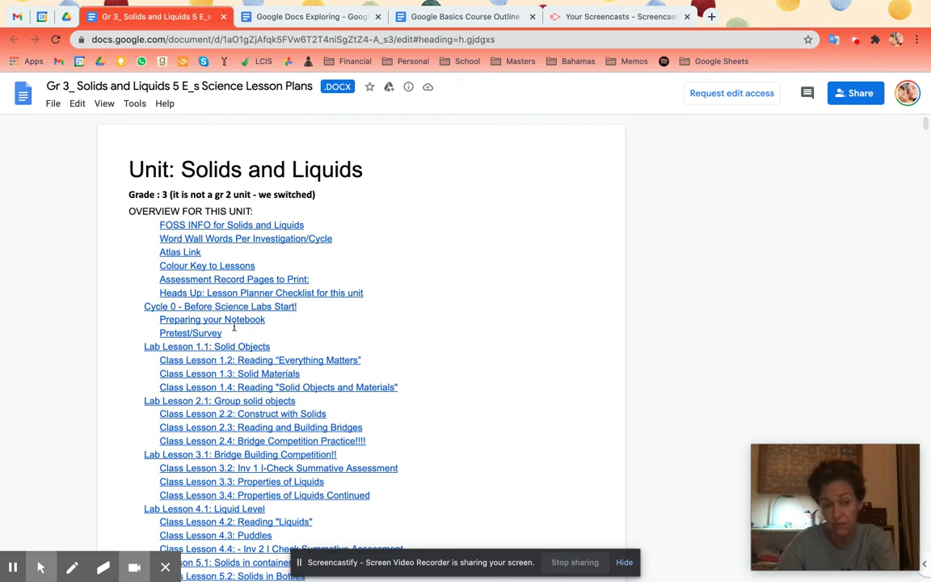
{"action": "scroll", "coordinate": [234, 315], "scroll_direction": "down", "scroll_amount": 1}
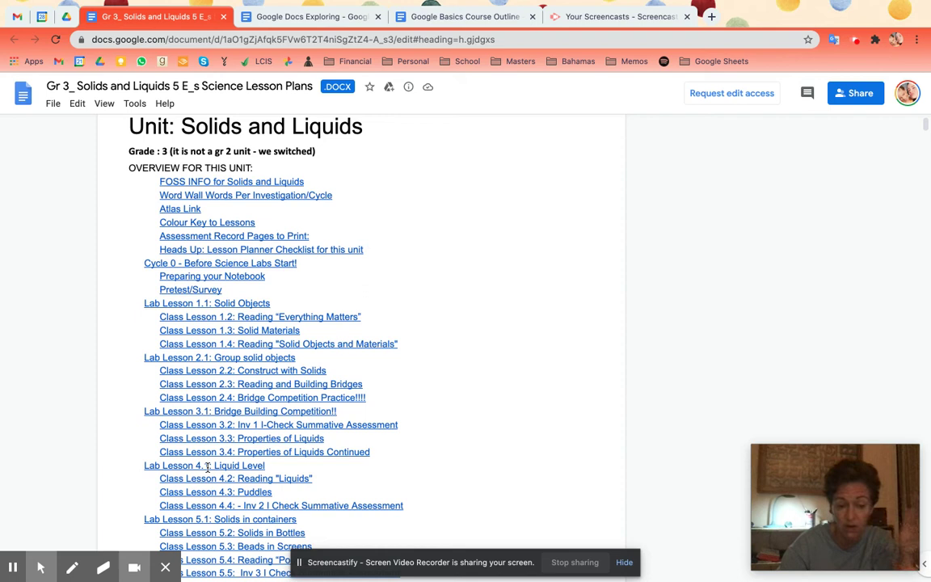
{"action": "left_click", "coordinate": [208, 467]}
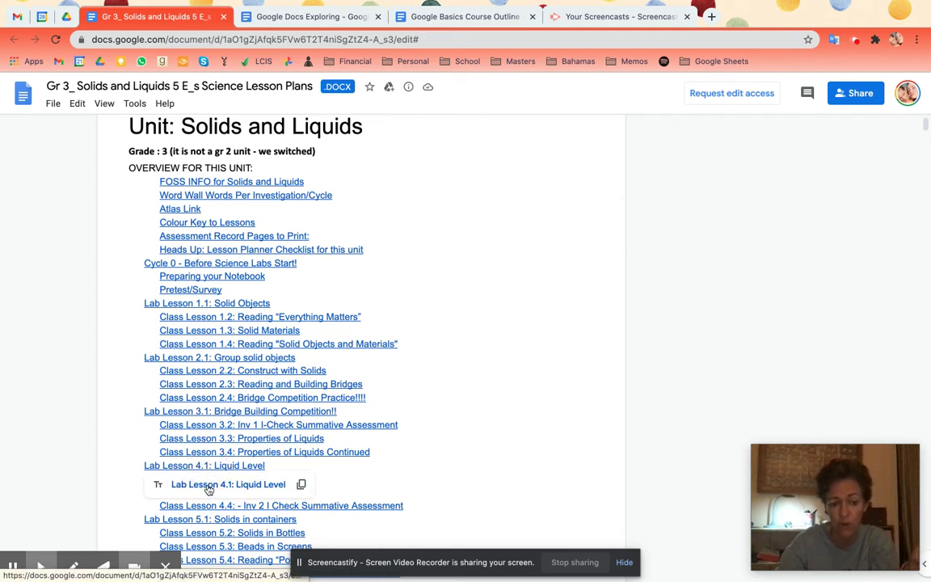
{"action": "left_click", "coordinate": [208, 484]}
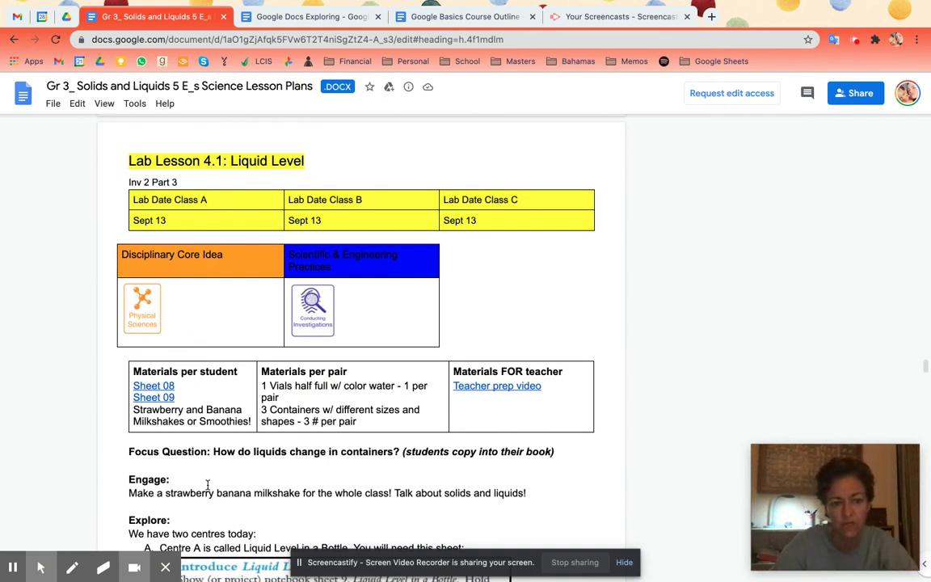
Step: Return to the Google Docs Exploring document and add three blank lines above the letter's greeting
{"action": "left_click", "coordinate": [307, 16]}
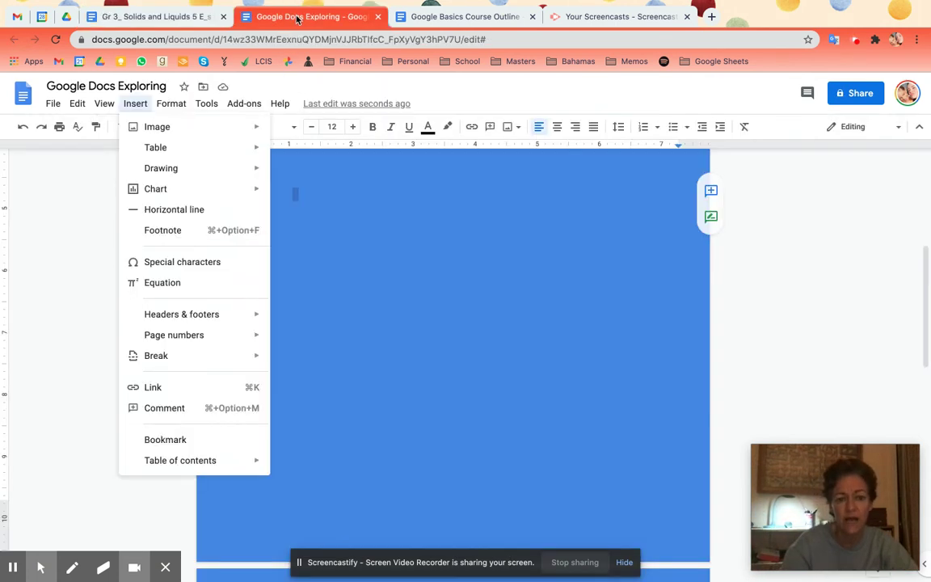
{"action": "left_click", "coordinate": [291, 199]}
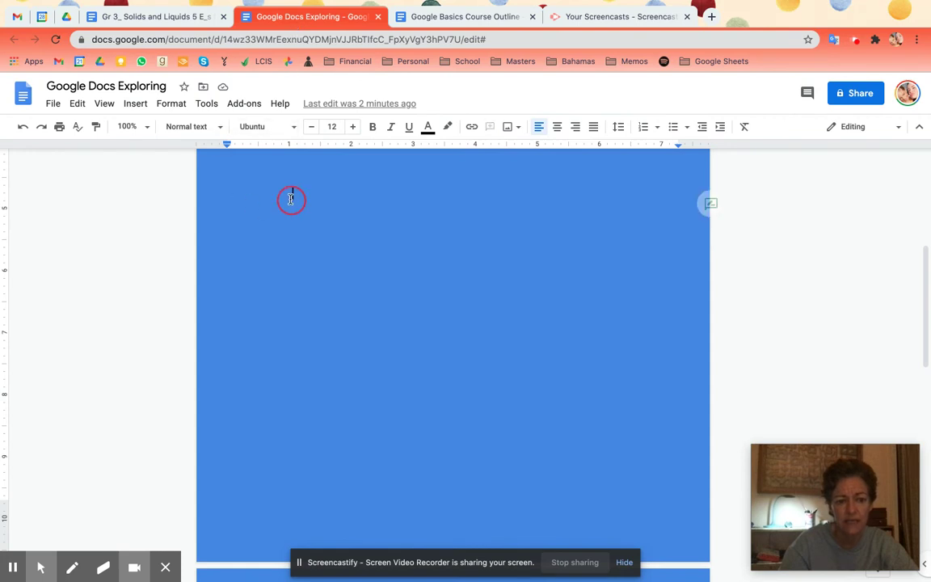
{"action": "left_click", "coordinate": [136, 105]}
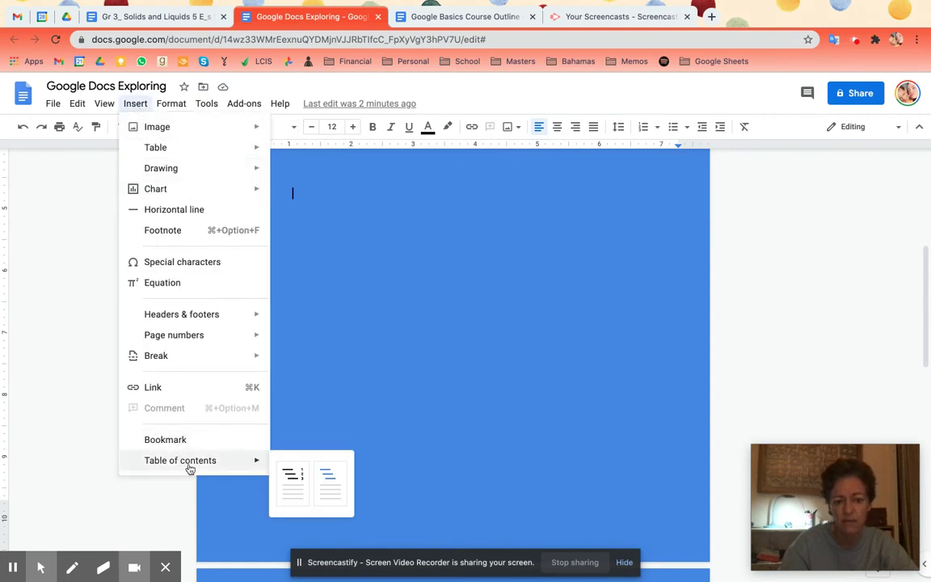
{"action": "scroll", "coordinate": [395, 245], "scroll_direction": "up", "scroll_amount": 4}
{"action": "key", "text": "Escape"}
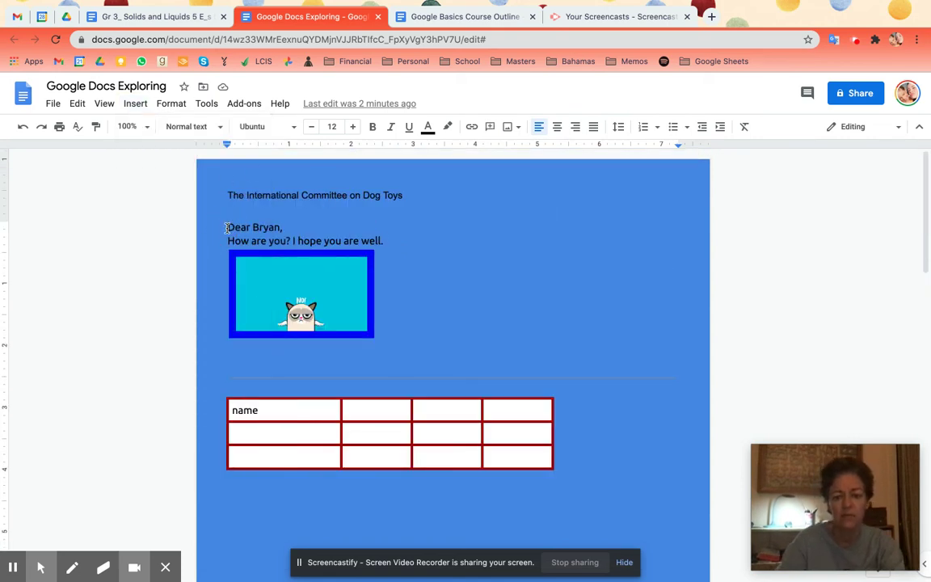
{"action": "key", "text": "Return"}
{"action": "key", "text": "Return"}
{"action": "key", "text": "Return"}
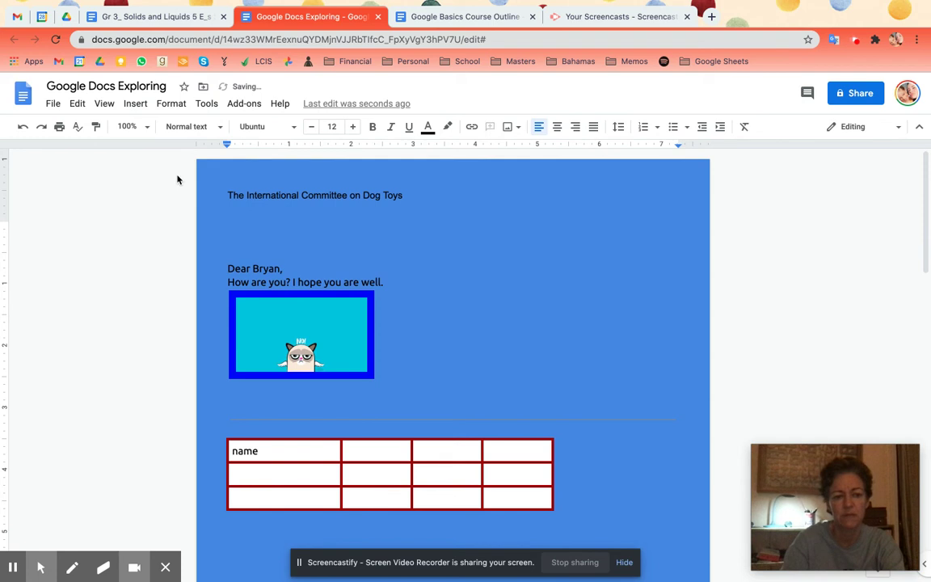
Step: Insert a table of contents with blue links in the blank space above the letter's greeting
{"action": "left_click", "coordinate": [136, 105]}
{"action": "mouse_move", "coordinate": [230, 461]}
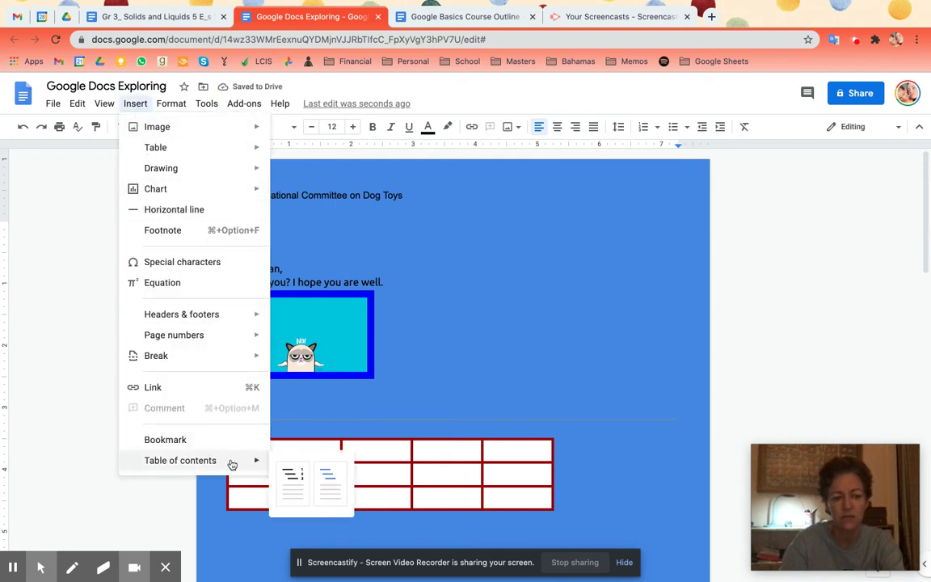
{"action": "left_click", "coordinate": [334, 485]}
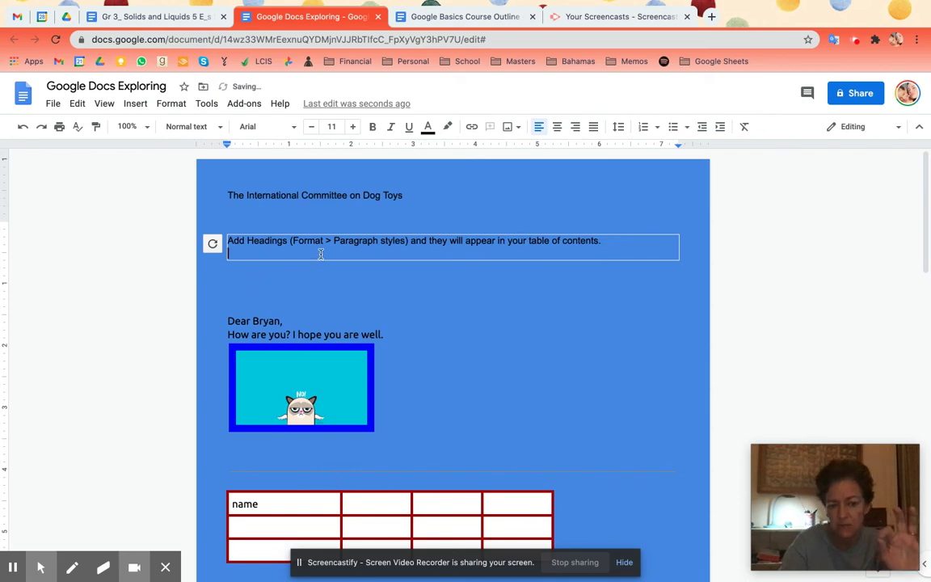
Step: Apply the Heading 1 style to the letter's greeting line on the first page
{"action": "left_click", "coordinate": [230, 321]}
{"action": "left_click_drag", "start_coordinate": [230, 321], "coordinate": [286, 319]}
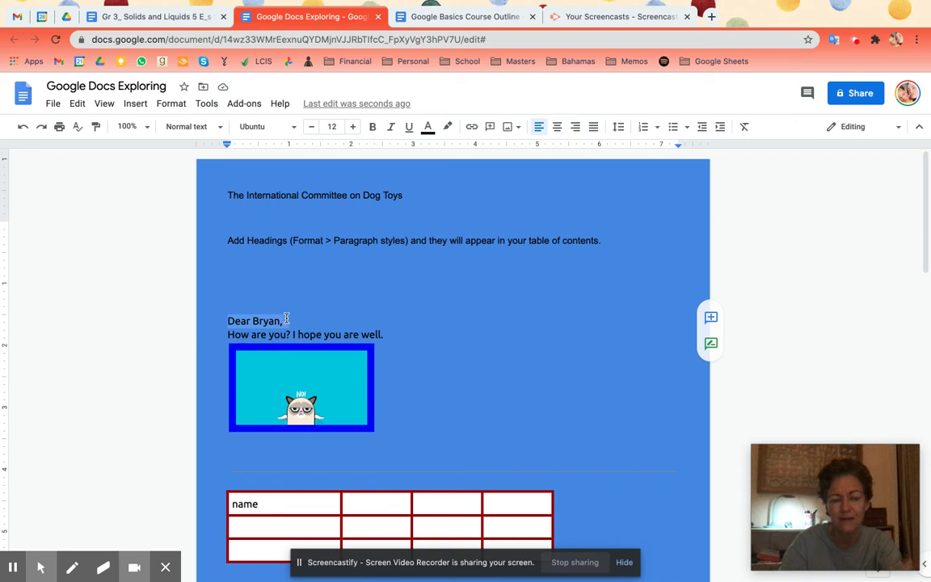
{"action": "left_click", "coordinate": [202, 130]}
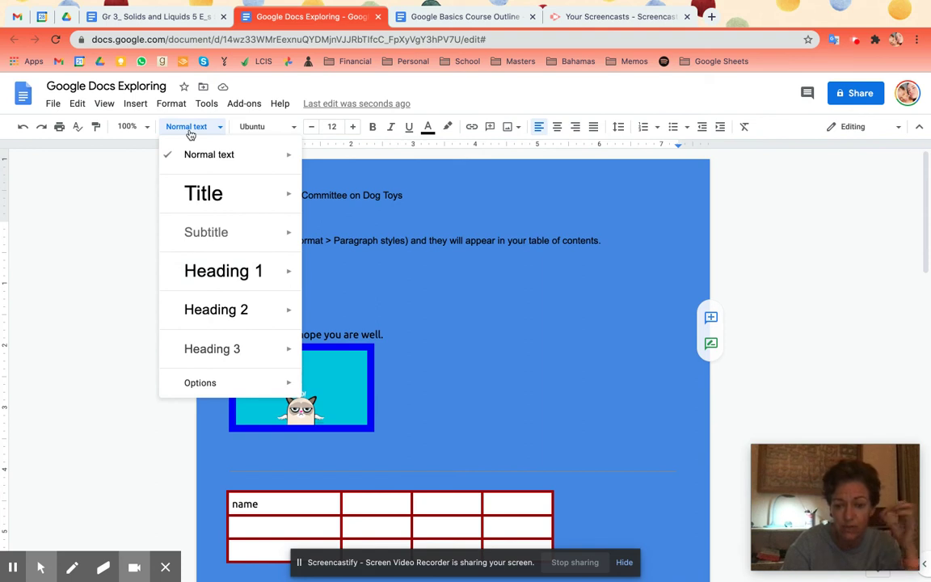
{"action": "left_click", "coordinate": [218, 271]}
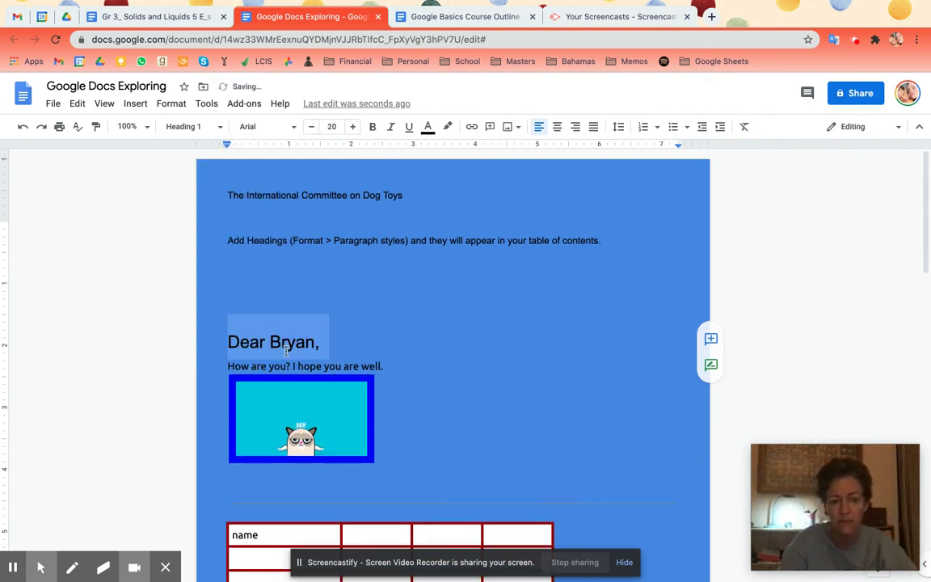
Step: Add the greeting "Dear Pumpkin," at the start of the second page and format it as Heading 1
{"action": "scroll", "coordinate": [284, 356], "scroll_direction": "down", "scroll_amount": 5}
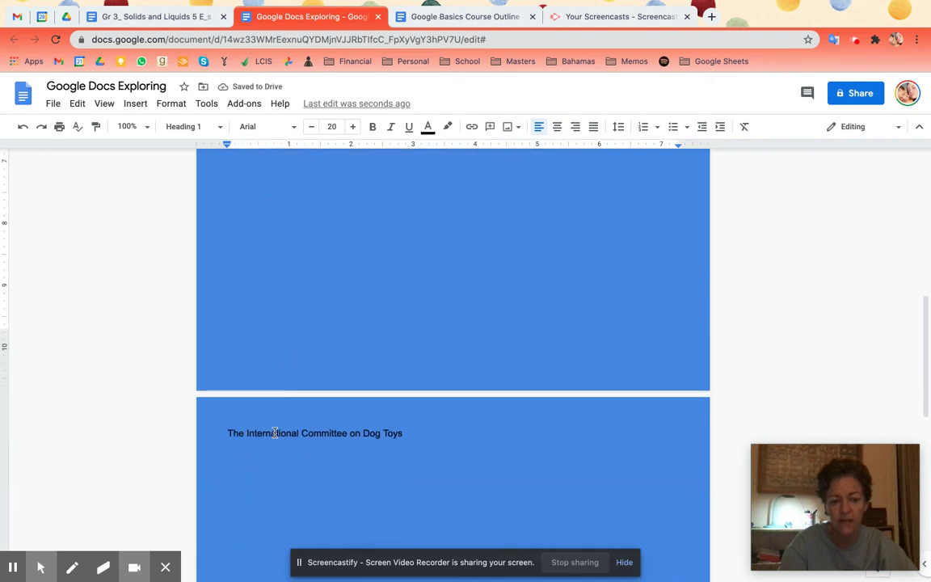
{"action": "scroll", "coordinate": [272, 400], "scroll_direction": "down", "scroll_amount": 5}
{"action": "left_click", "coordinate": [270, 358]}
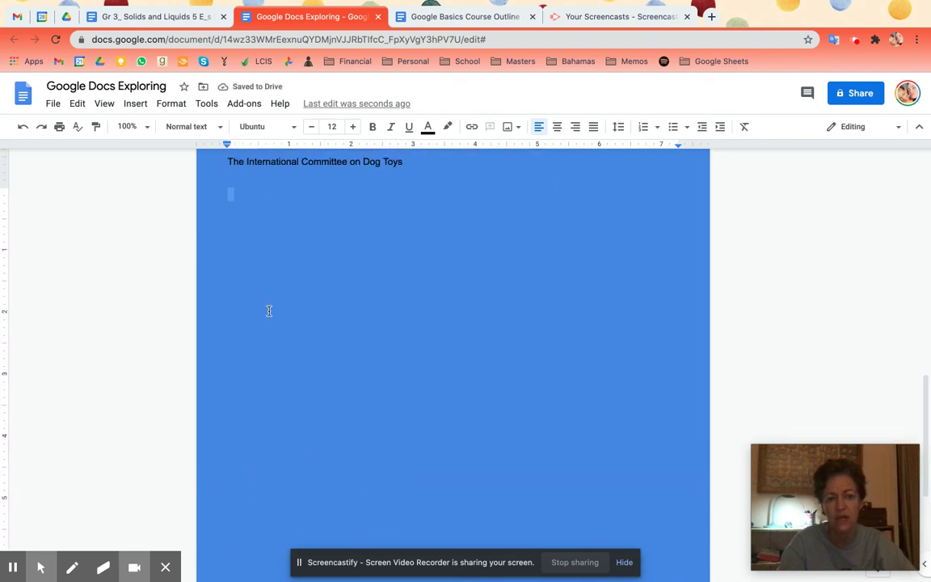
{"action": "type", "text": "Dear Pumpkin,"}
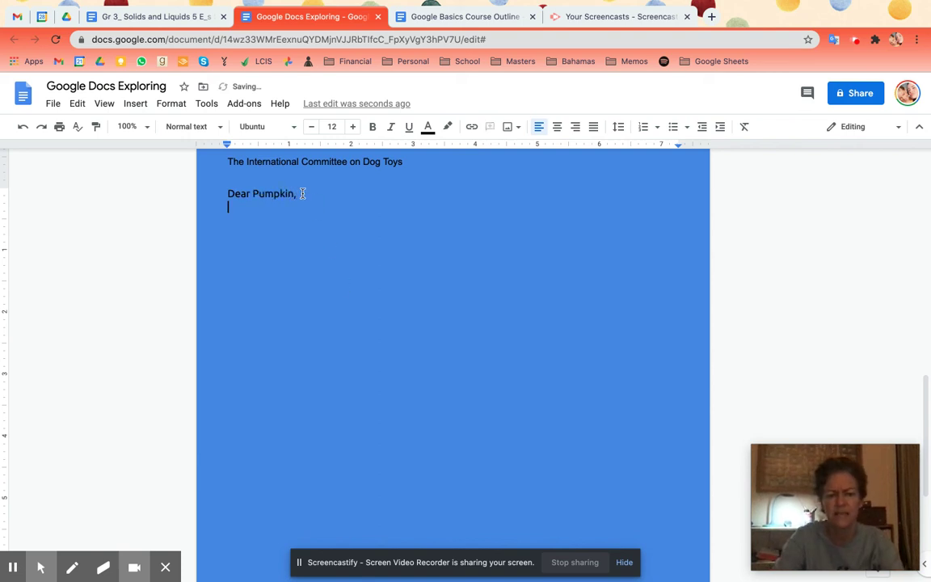
{"action": "left_click_drag", "start_coordinate": [303, 194], "coordinate": [222, 192]}
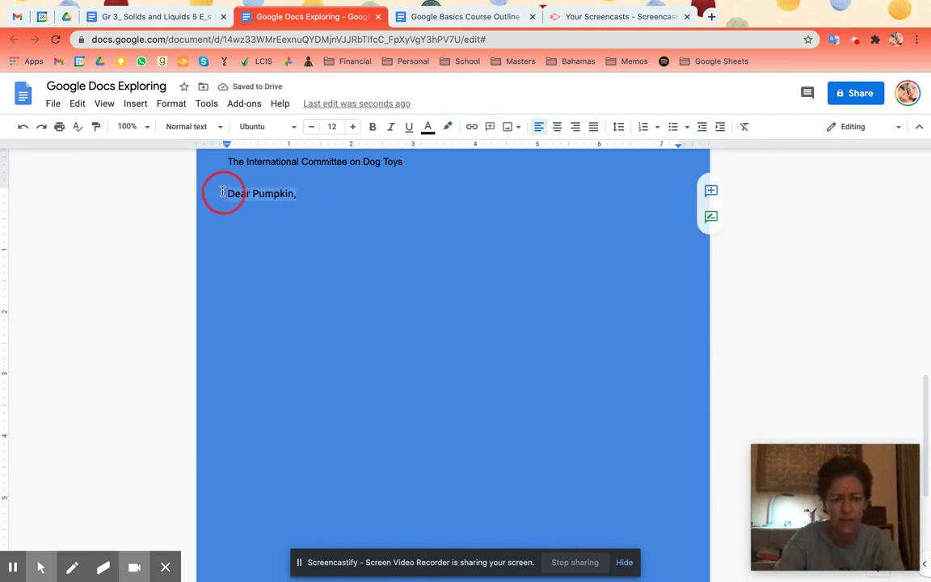
{"action": "left_click", "coordinate": [198, 130]}
{"action": "left_click", "coordinate": [217, 272]}
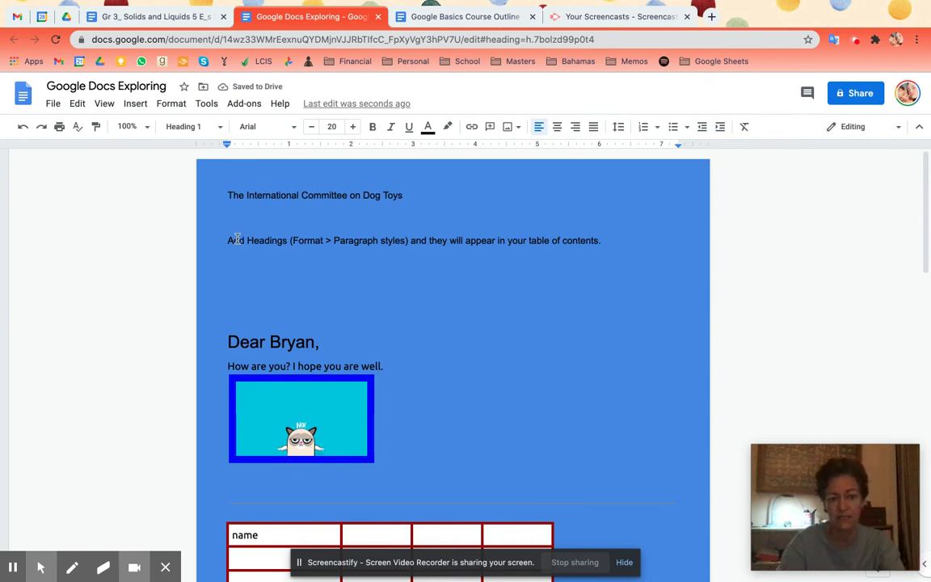
Step: Update the table of contents to list both greeting headings, show the link for "Dear Pumpkin," and refresh the table again
{"action": "left_click", "coordinate": [237, 241]}
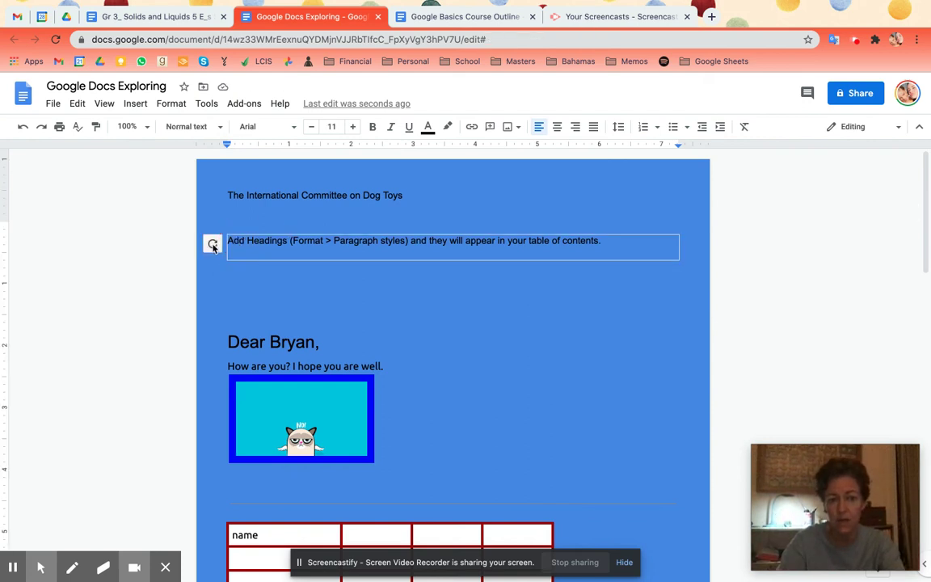
{"action": "left_click", "coordinate": [213, 245]}
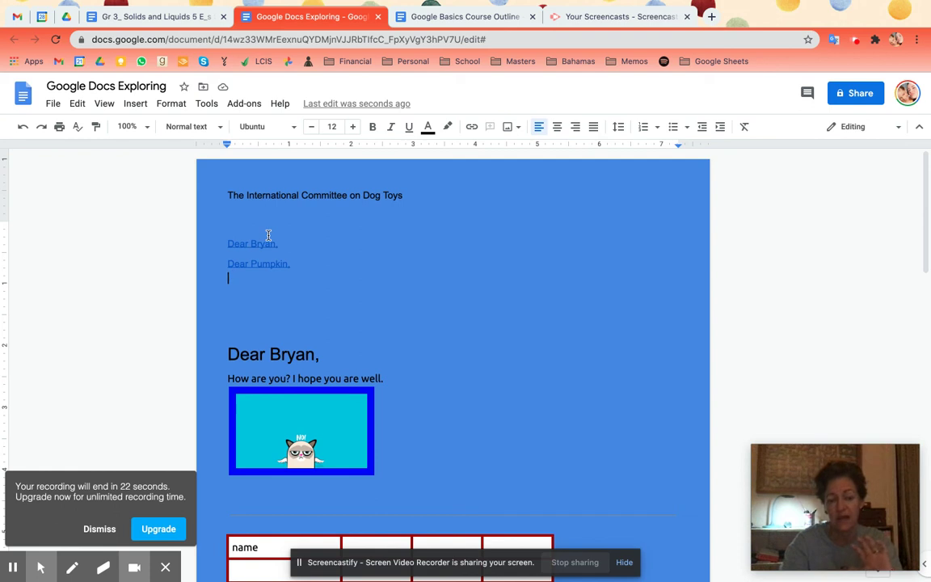
{"action": "left_click", "coordinate": [247, 264]}
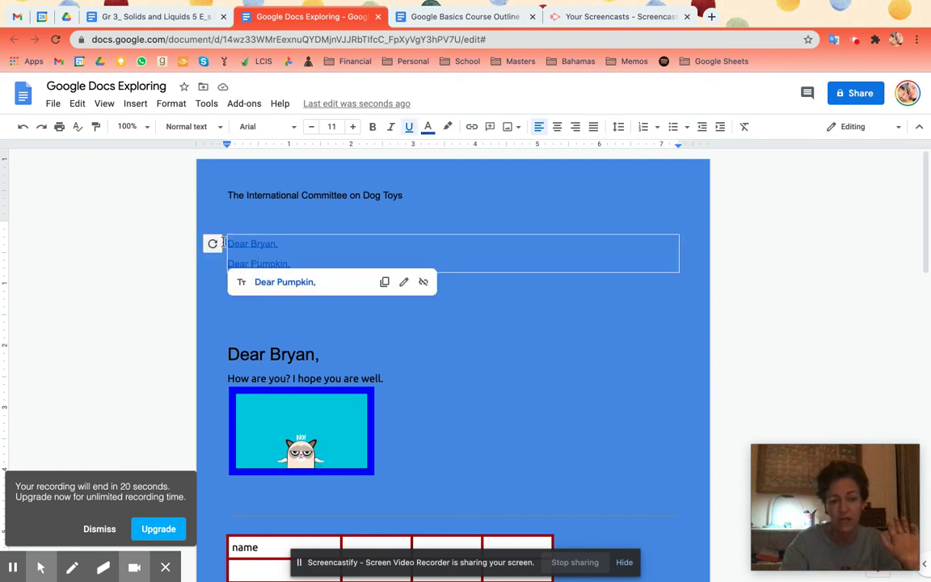
{"action": "left_click", "coordinate": [213, 247]}
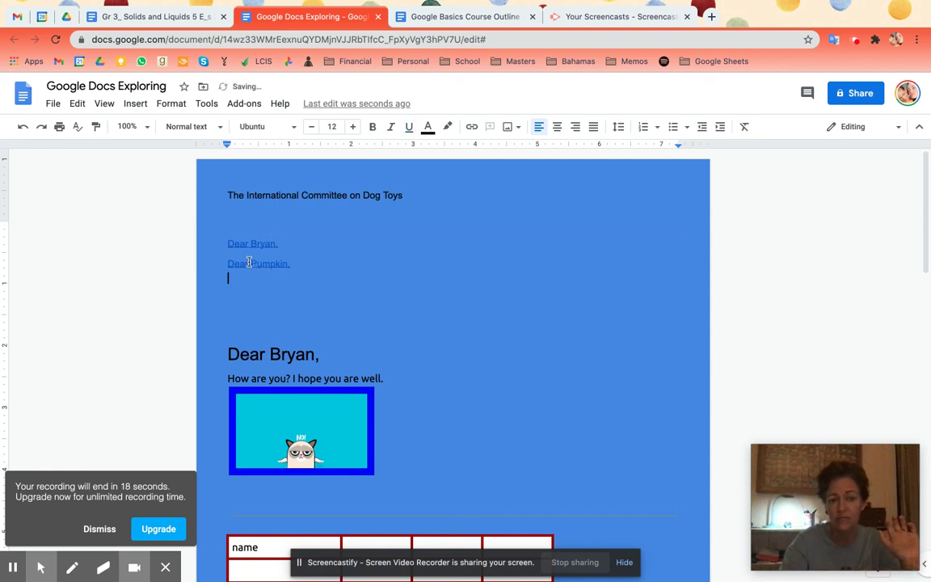